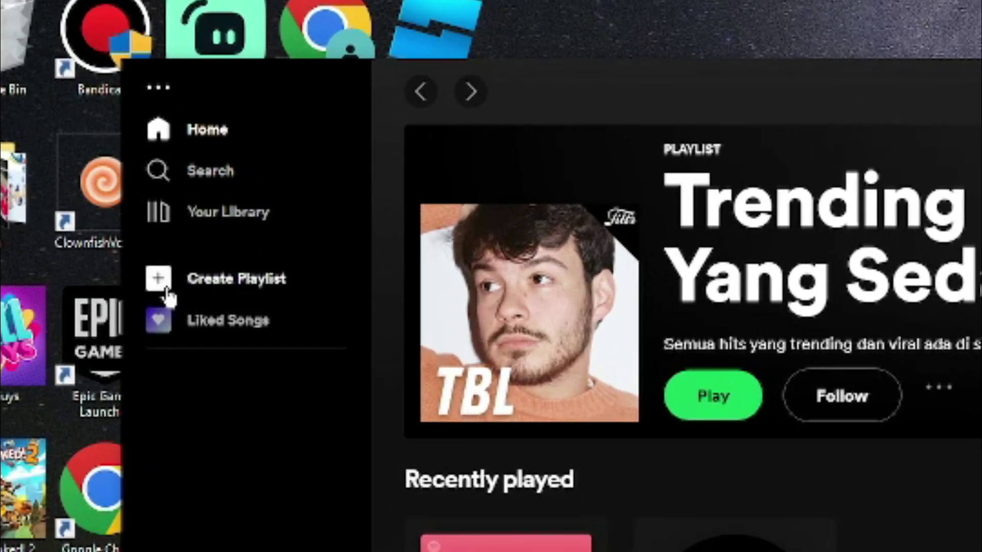
Create a new playlist and rename it "Lagu Favorit"
left_click(232, 284)
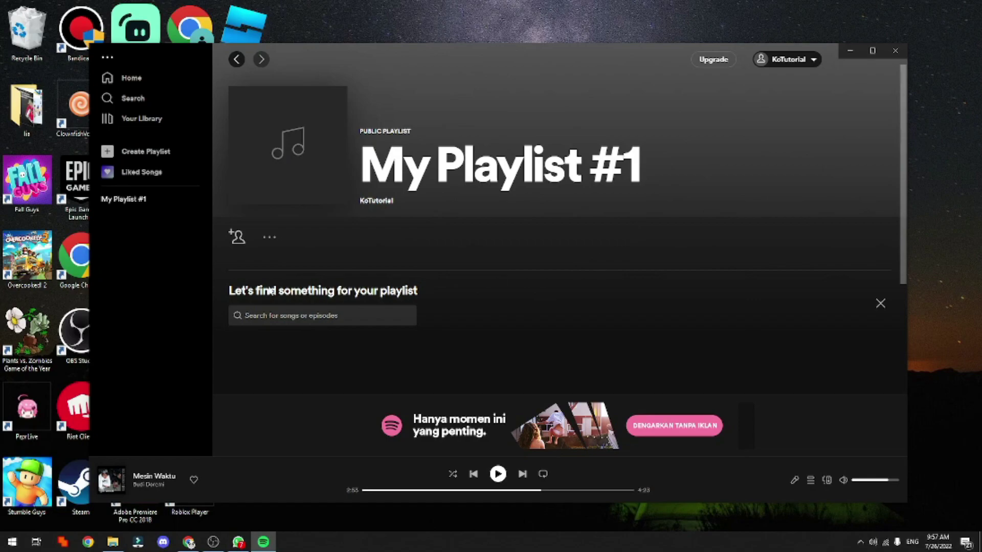
scroll(432, 240, "down", 3)
scroll(432, 241, "up", 3)
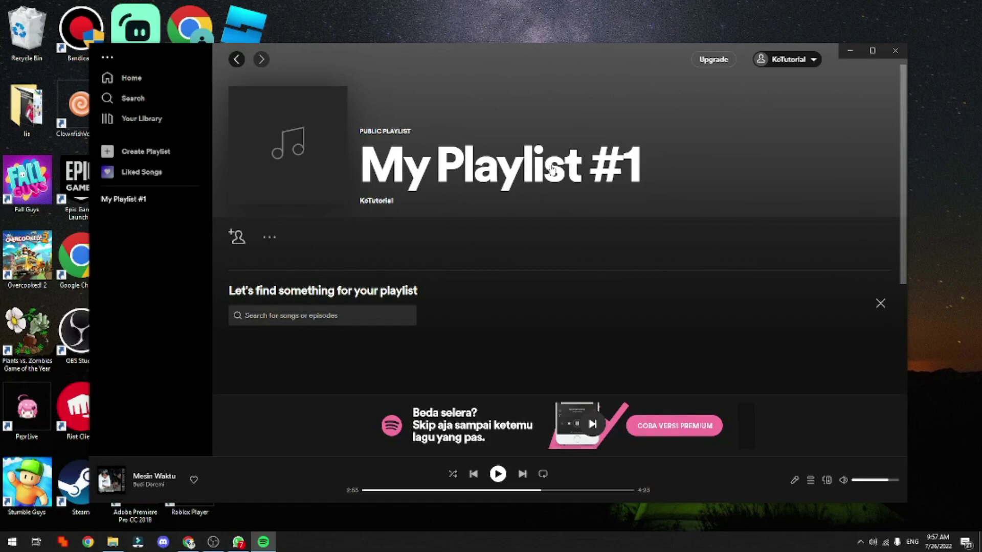
right_click(508, 164)
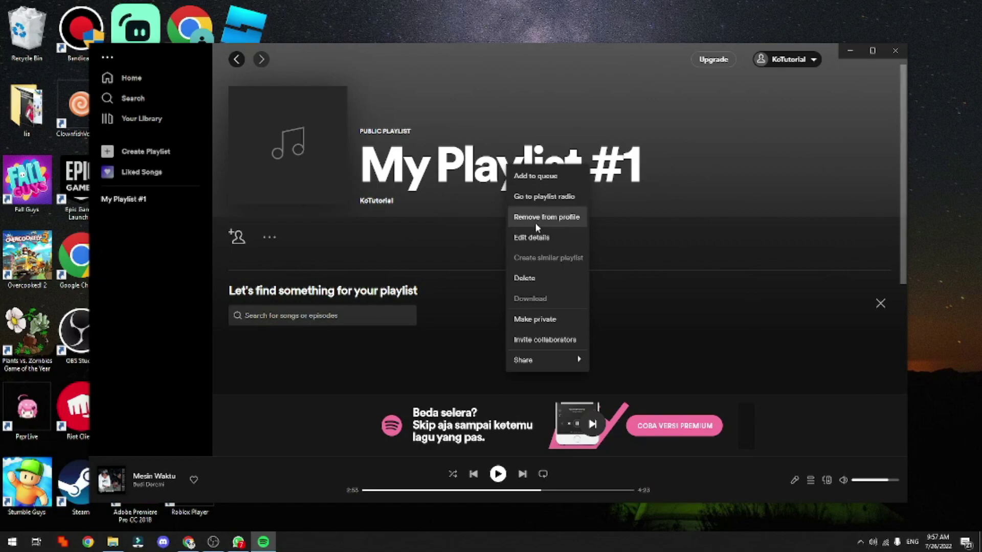
left_click(540, 239)
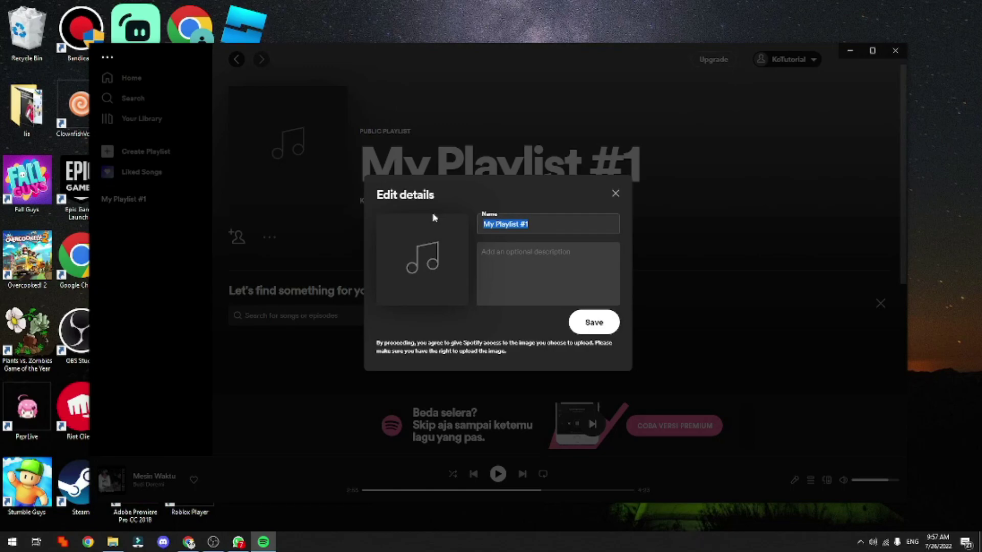
type("Lagu Favorit")
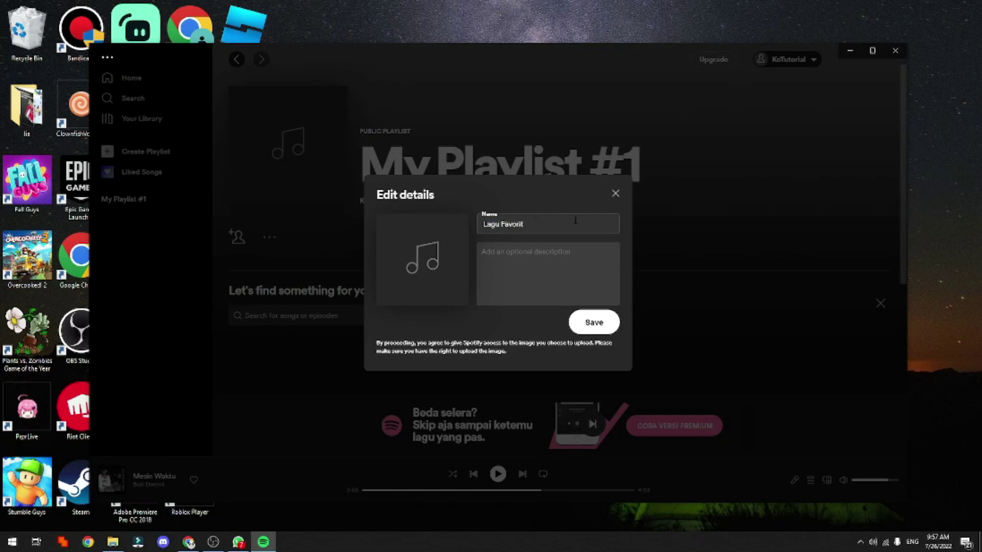
left_click(604, 325)
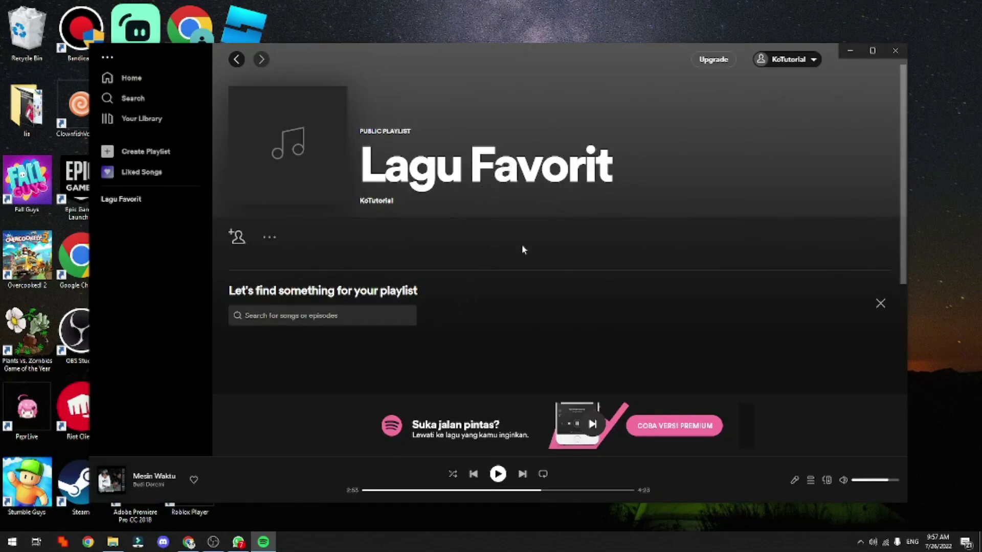
Search for "lagu rindu" within the new playlist and add the Kerispatih version of Lagu Rindu
left_click(317, 317)
type("lagu rindu")
scroll(412, 285, "down", 2)
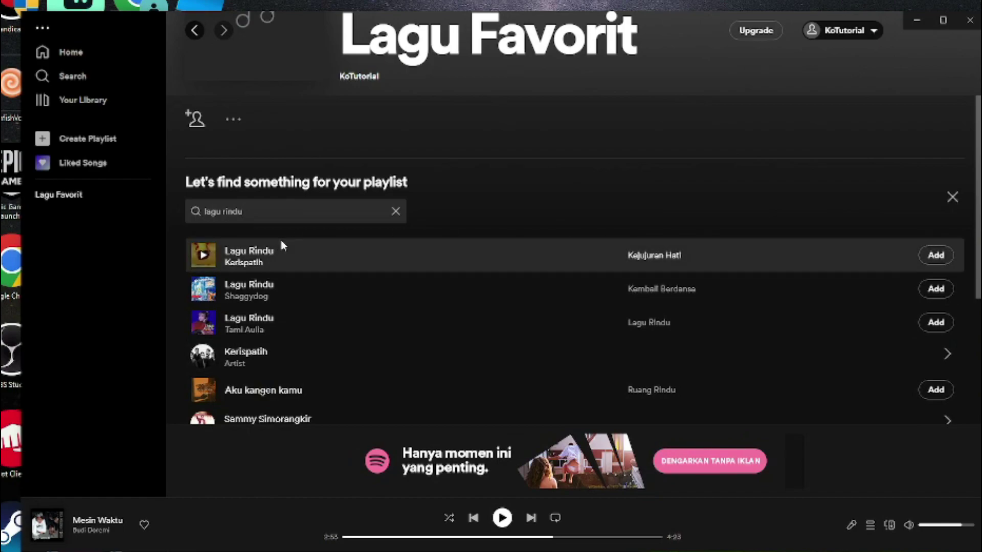
left_click(936, 255)
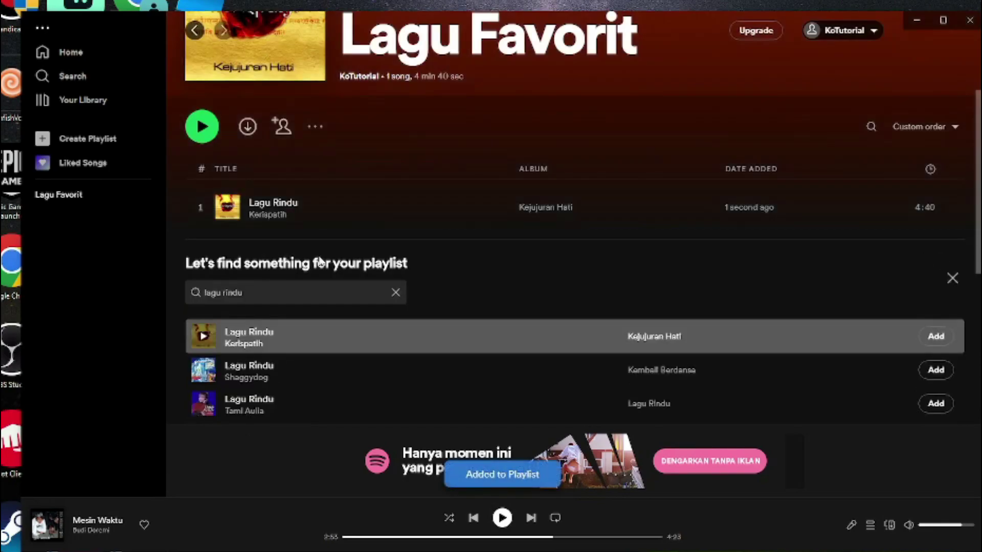
scroll(204, 217, "up", 1)
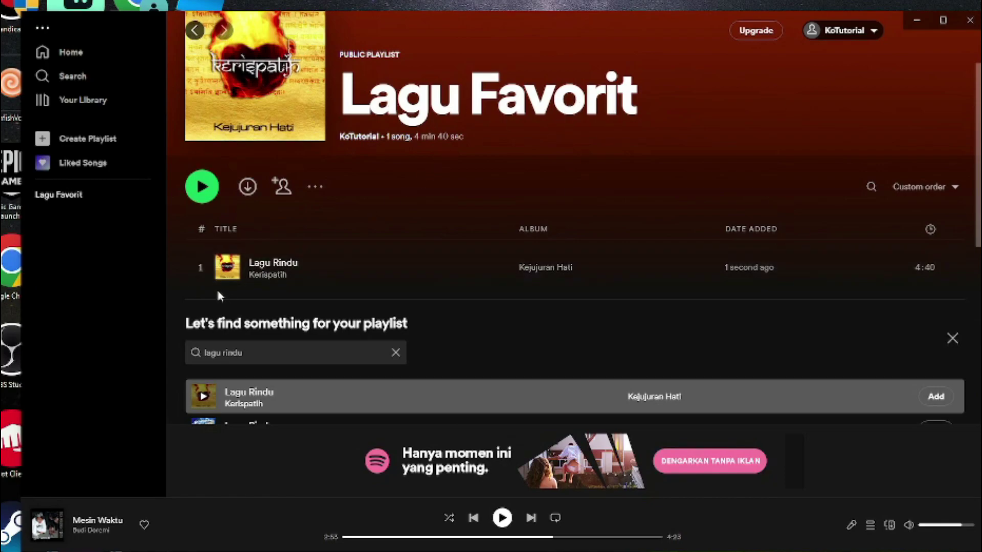
Filter the playlist's own songs by "lagu rindu" and close the section for finding more songs
left_click_drag(250, 262, 360, 333)
key("ctrl+f")
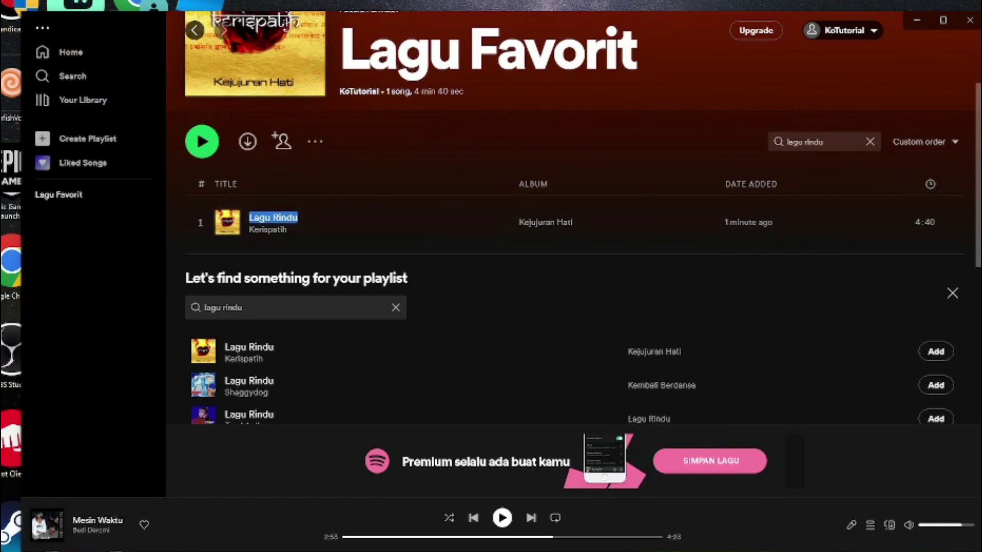
left_click(952, 293)
Go to the home page, then reopen the Lagu Favorit playlist to review its songs and recommendations
left_click(77, 52)
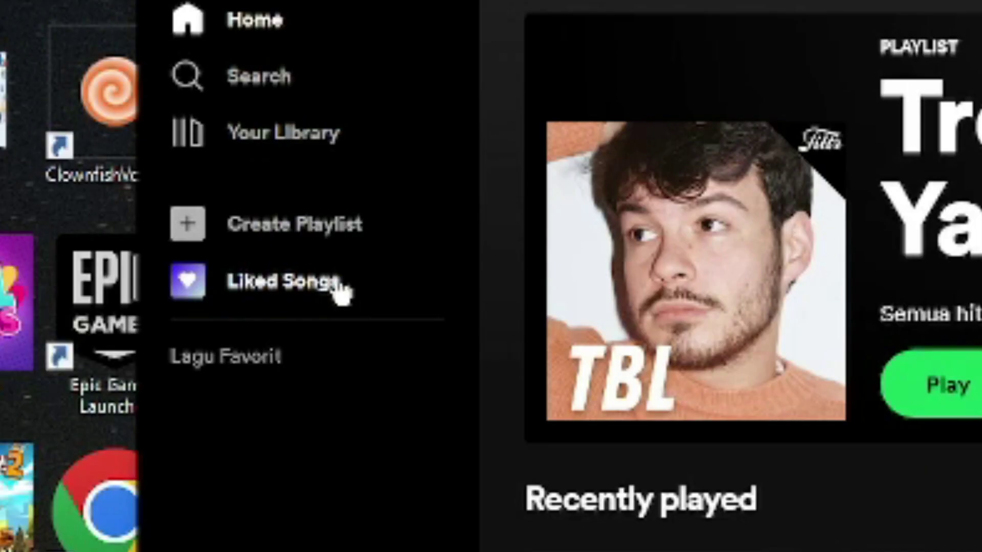
left_click(335, 289)
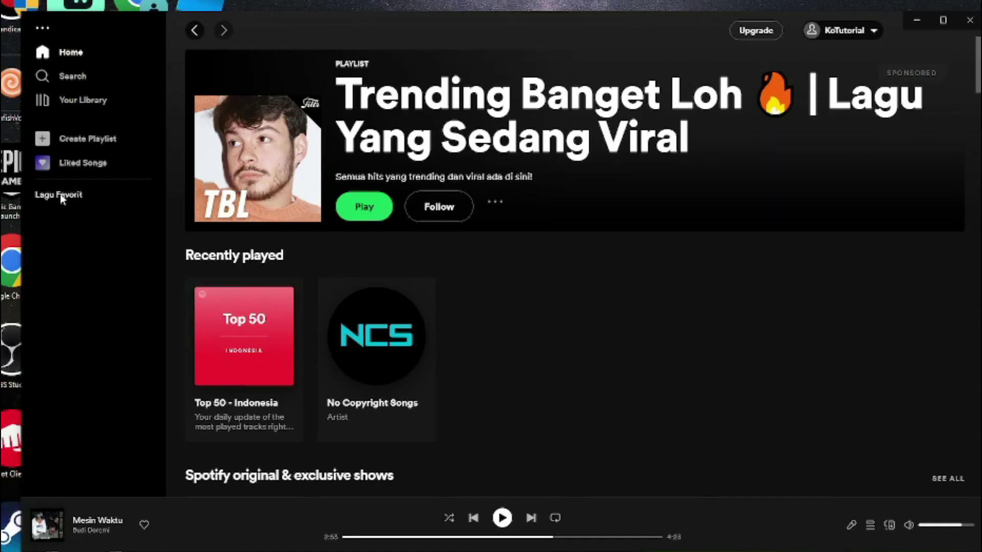
left_click(163, 254)
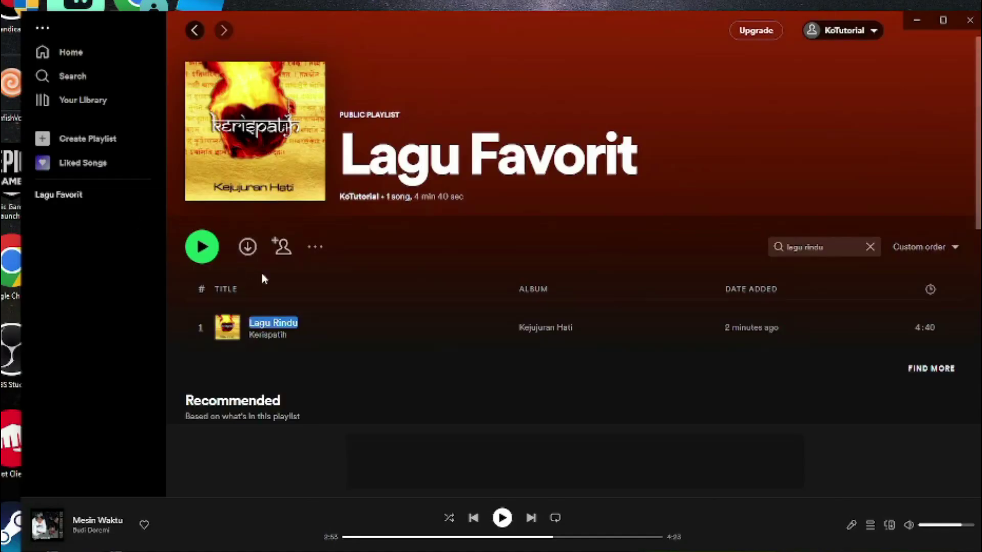
scroll(440, 364, "down", 1)
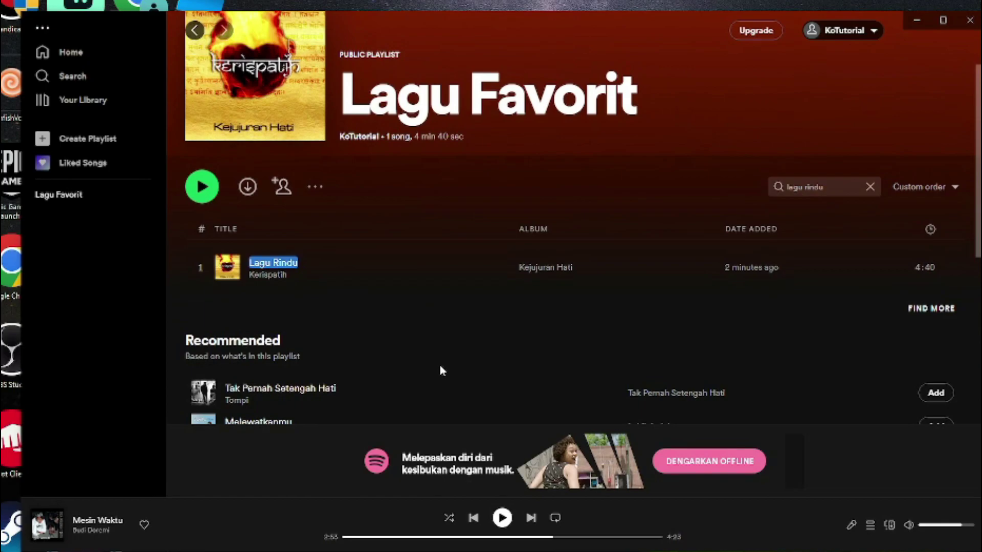
scroll(440, 364, "up", 1)
scroll(332, 319, "down", 3)
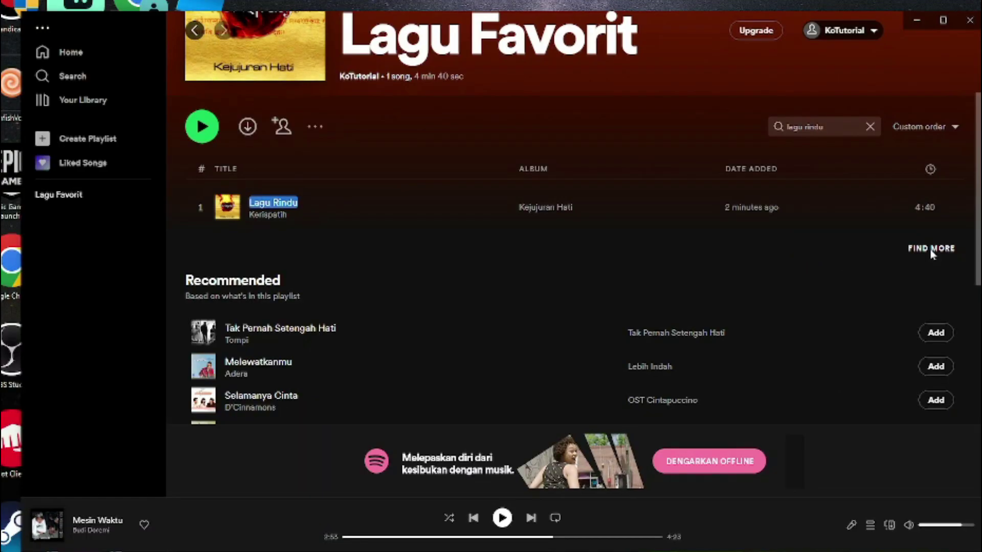
Find more songs for the playlist with "one ok rock", add Wherever you are, and clear the search
left_click(931, 249)
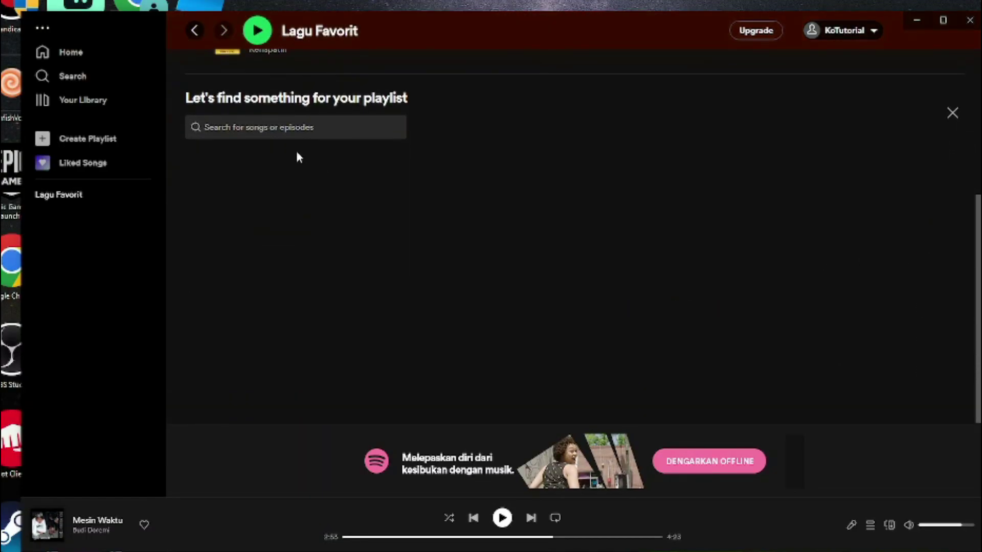
scroll(296, 158, "up", 3)
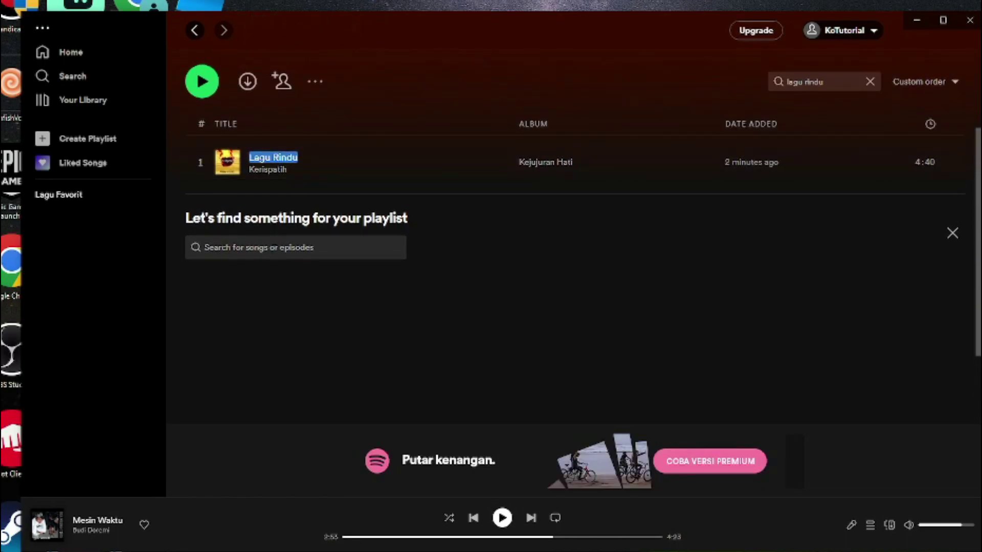
type("one ok rock")
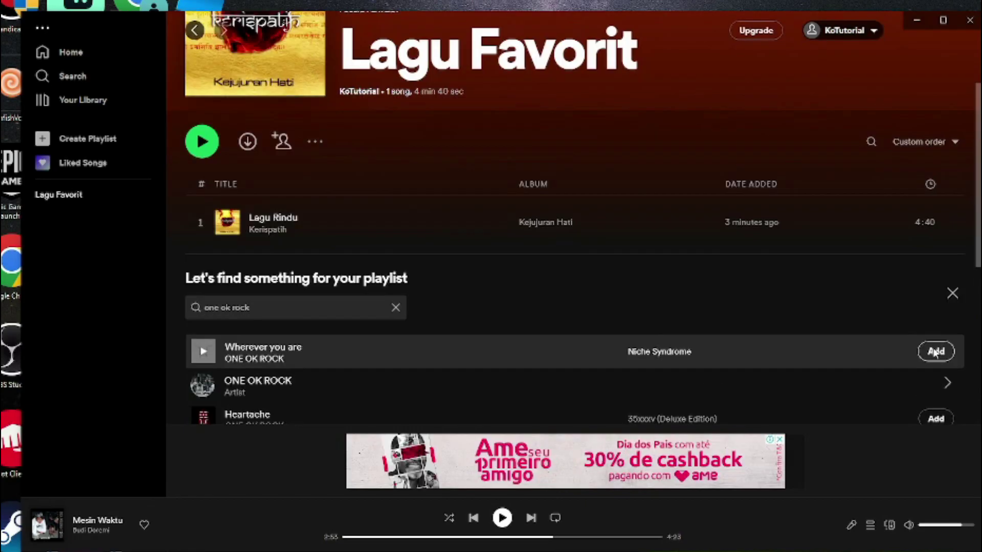
left_click(936, 349)
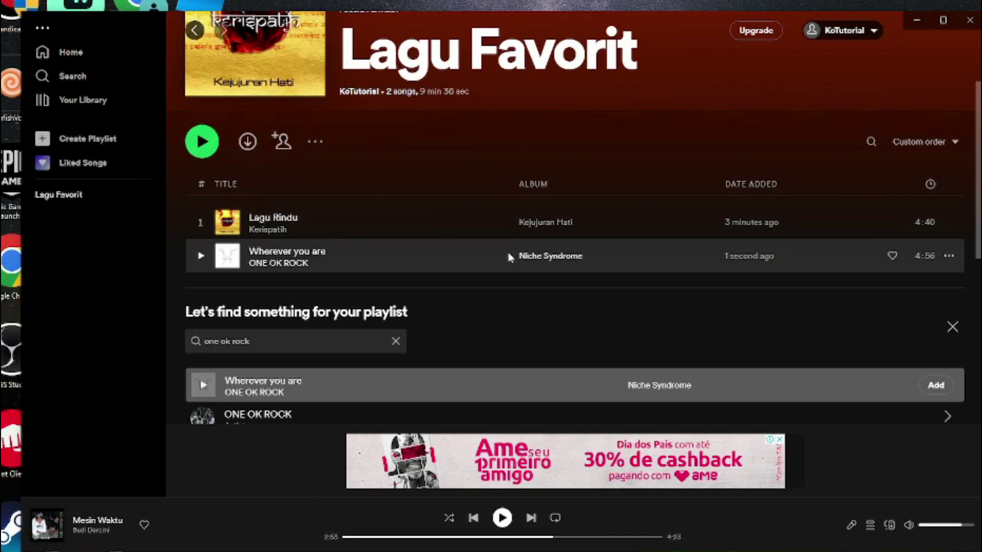
left_click(396, 341)
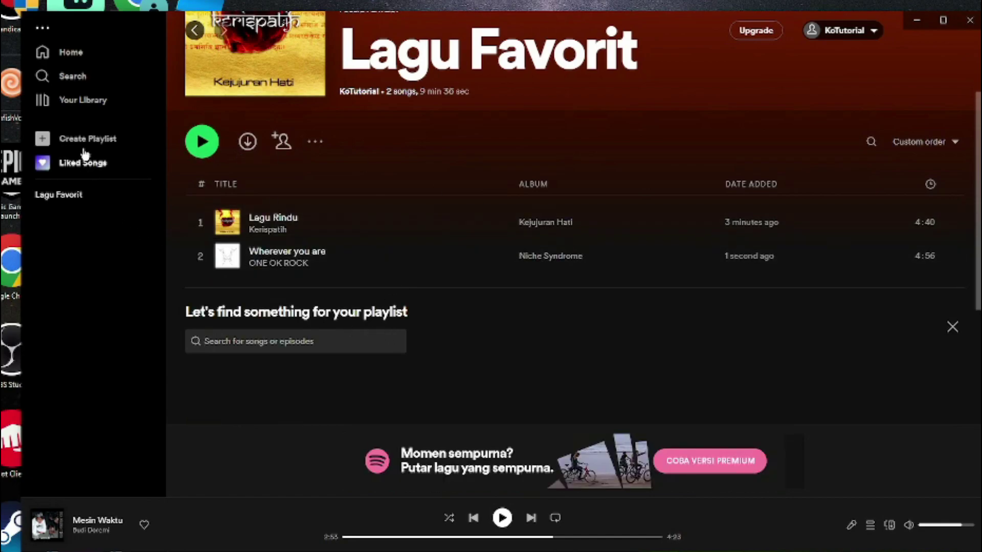
Open the Top Songs - Global chart from the Featured Charts on the home page
left_click(63, 51)
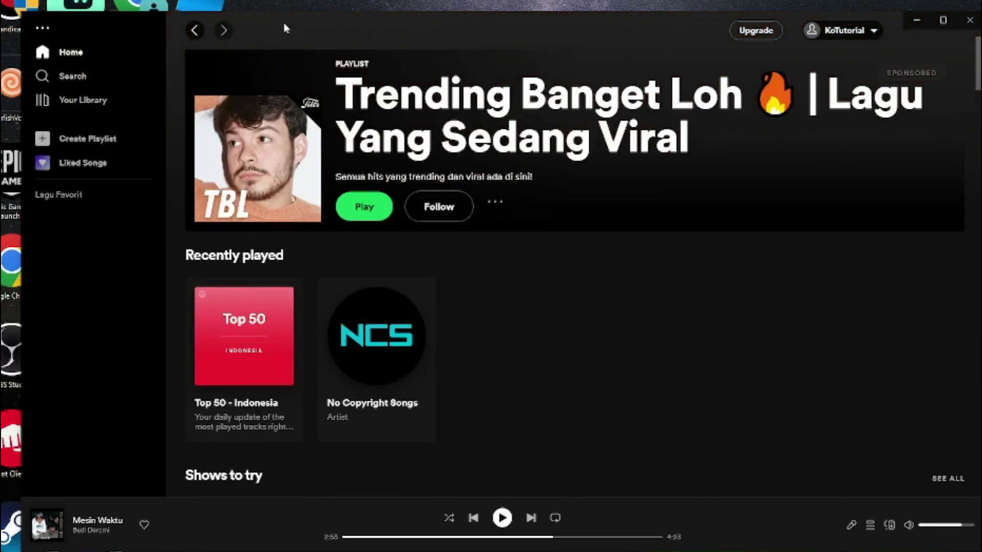
scroll(535, 281, "down", 5)
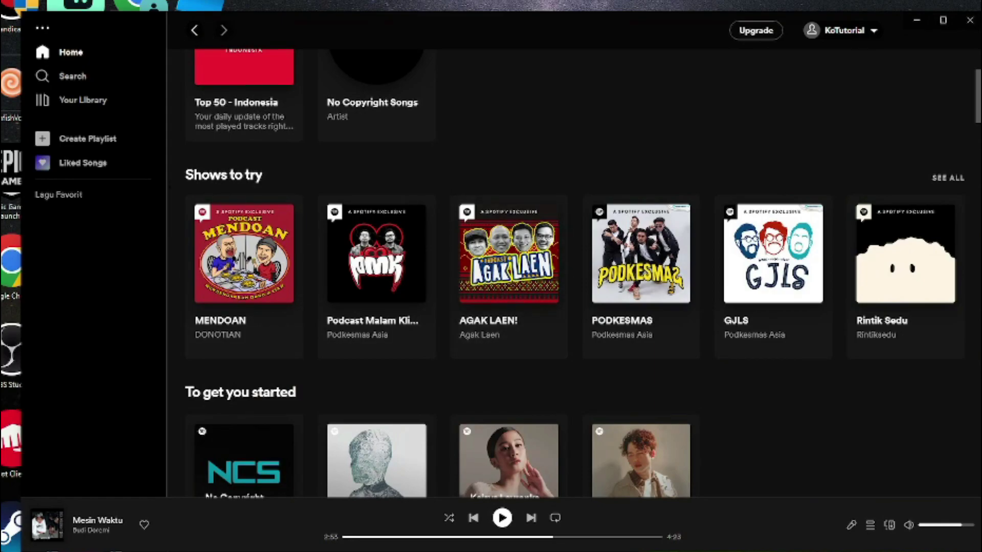
scroll(450, 279, "down", 8)
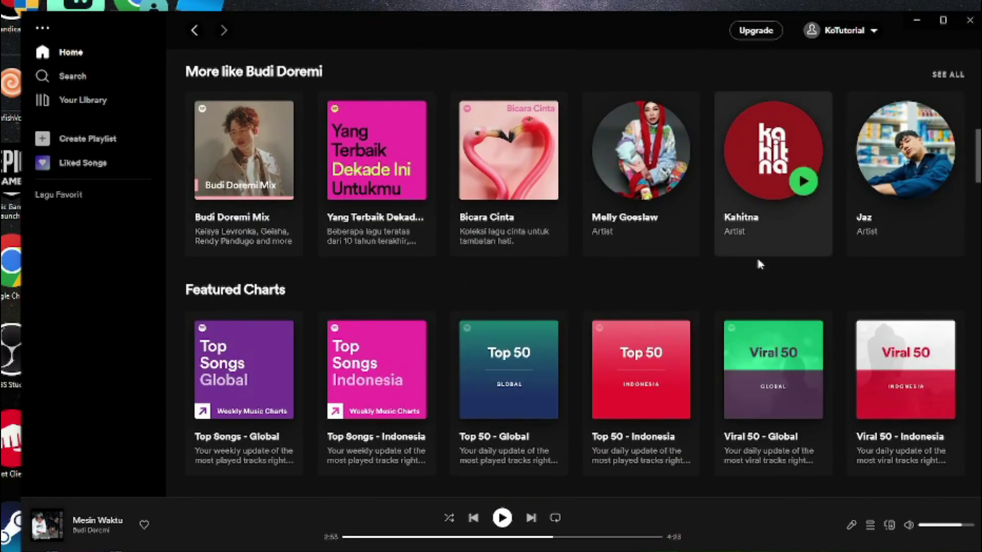
scroll(762, 266, "down", 3)
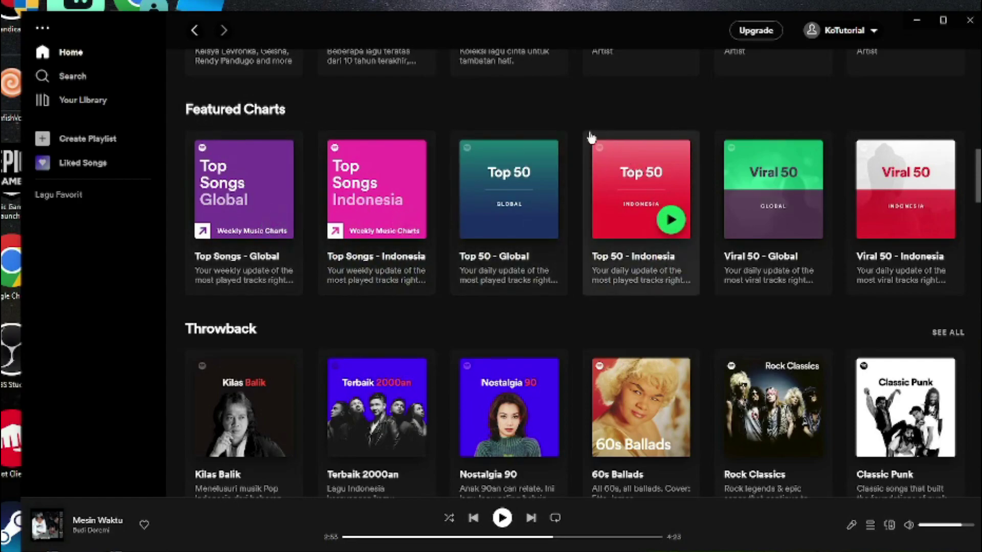
left_click(234, 197)
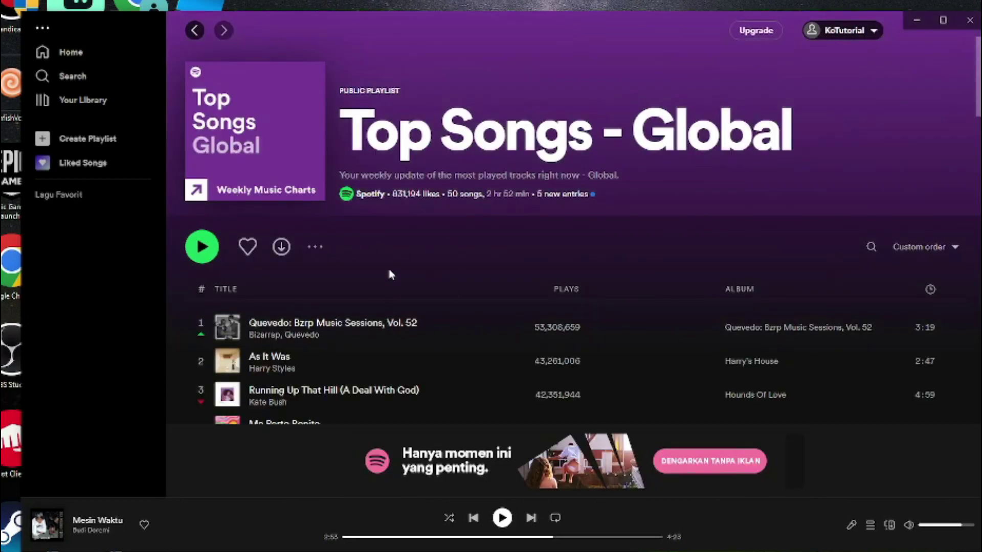
Add Glimpse of Us by Joji from the chart to the Lagu Favorit playlist
scroll(389, 266, "down", 4)
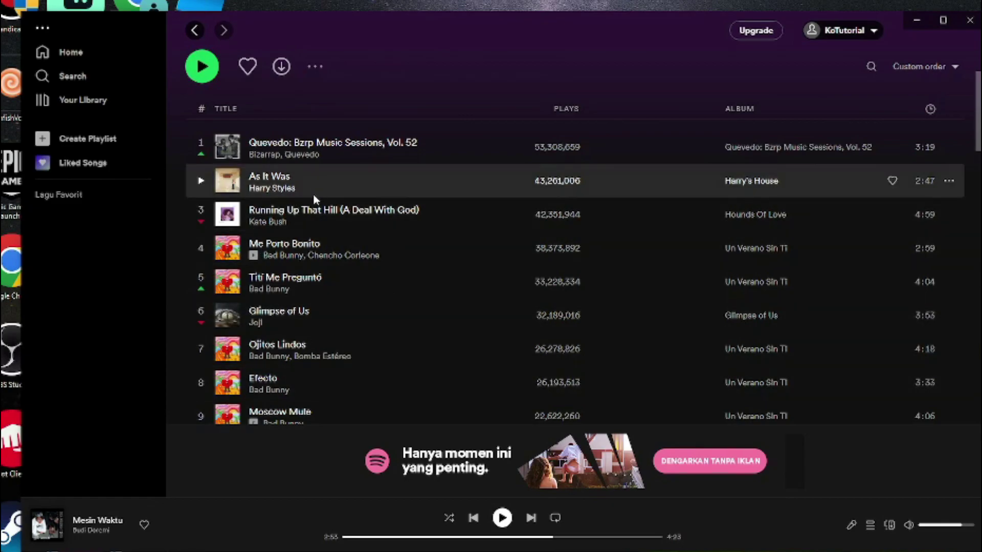
scroll(351, 305, "down", 1)
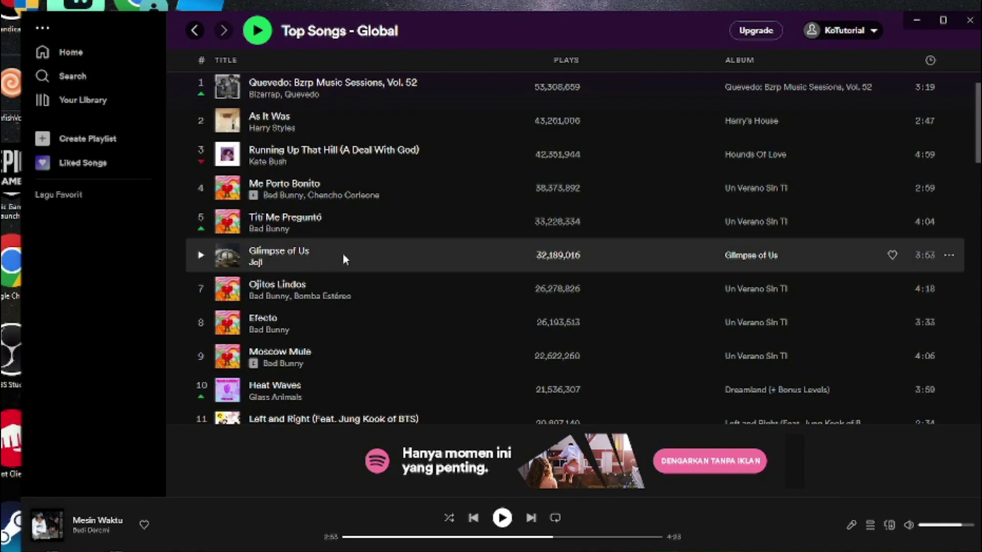
right_click(363, 260)
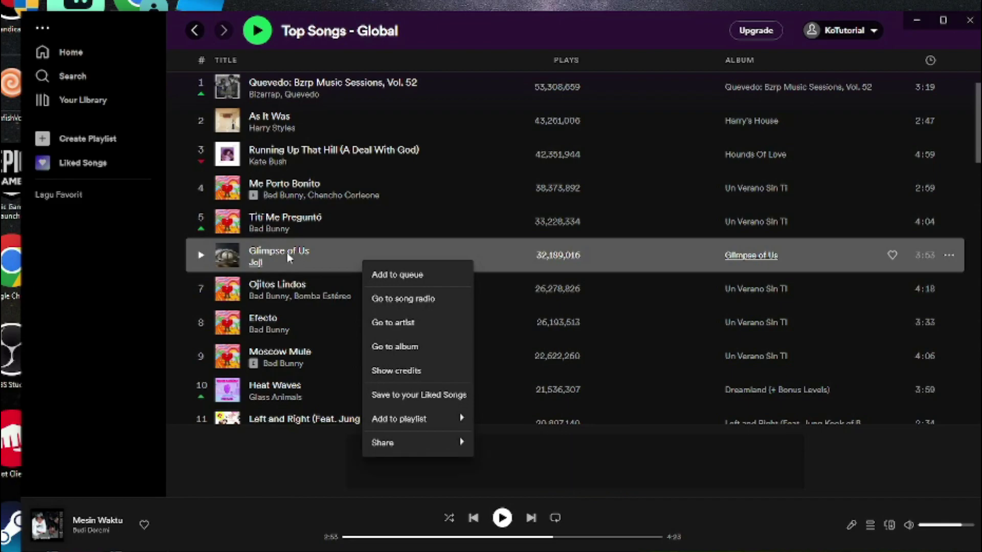
left_click_drag(287, 253, 375, 248)
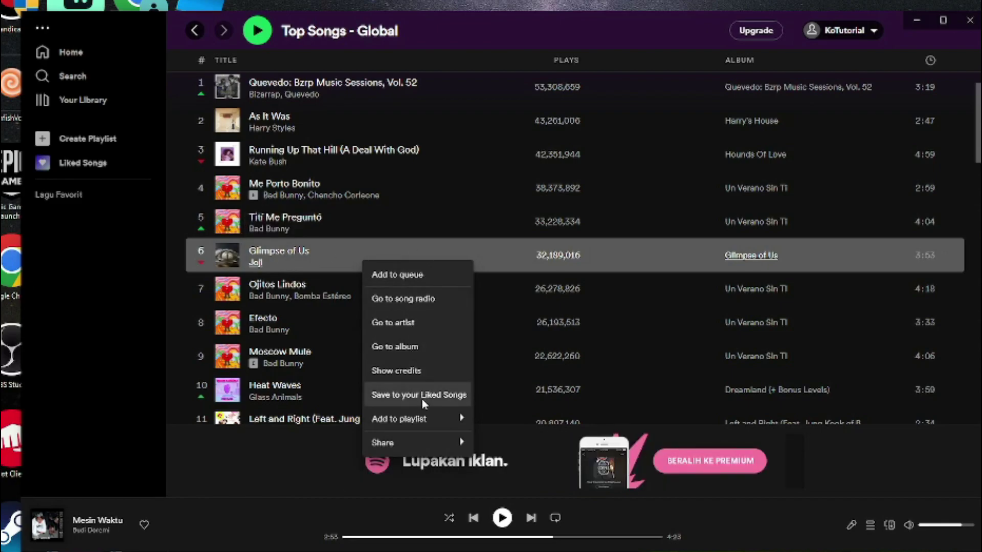
mouse_move(419, 419)
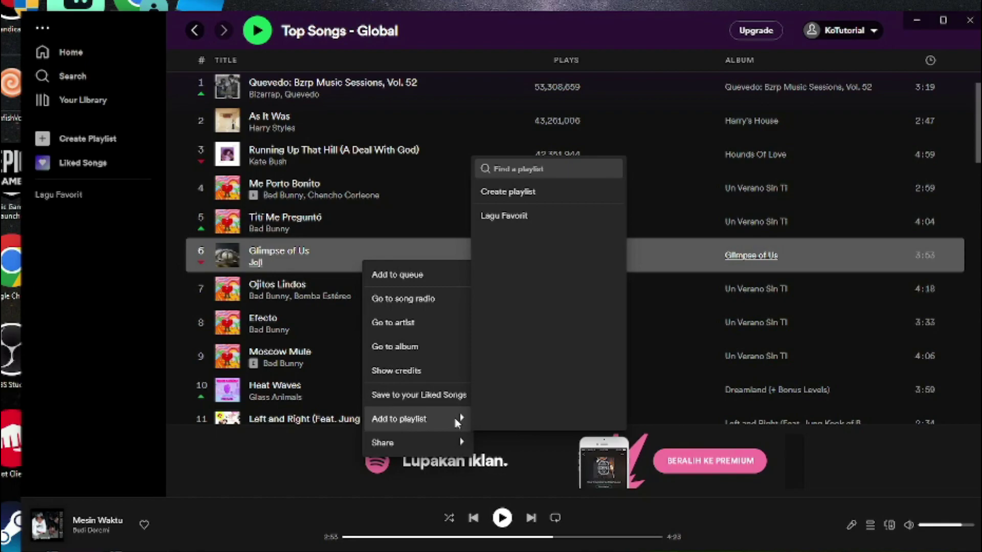
left_click(517, 217)
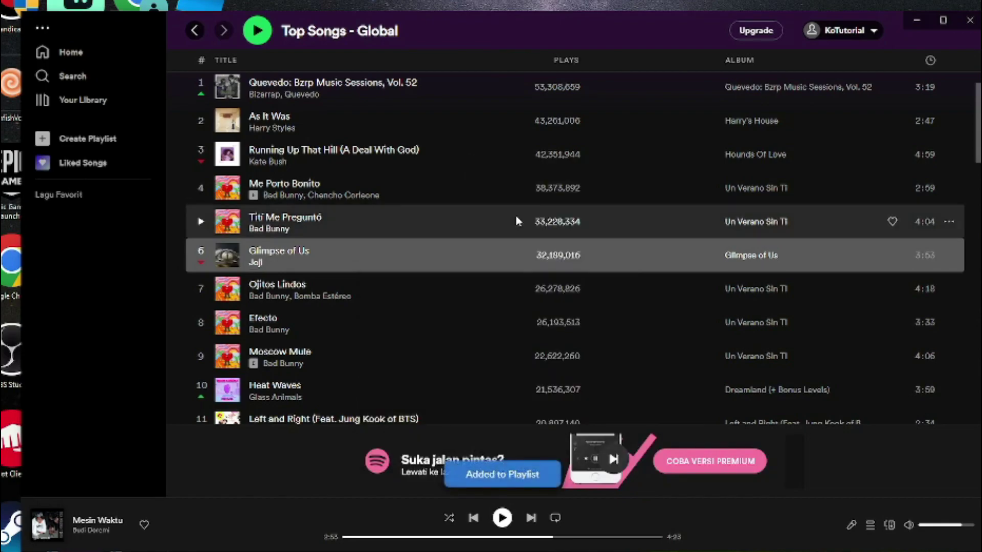
Open the Lagu Favorit playlist to check its list of added songs
scroll(351, 174, "down", 2)
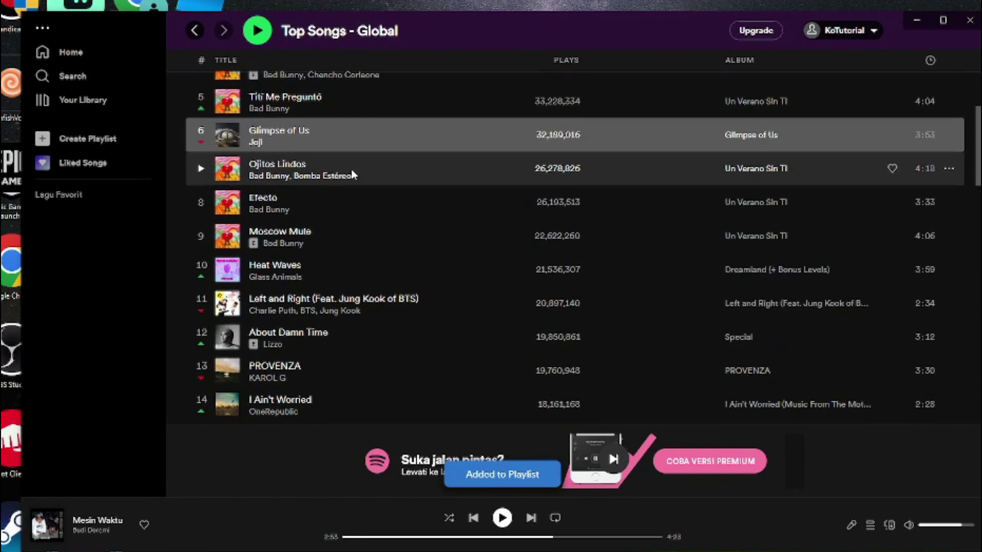
scroll(351, 175, "up", 4)
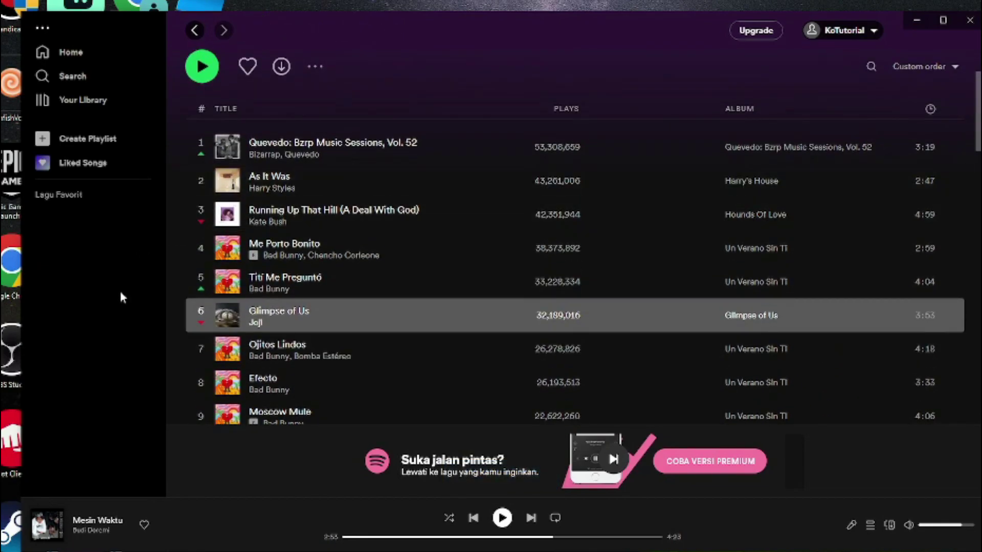
left_click(93, 222)
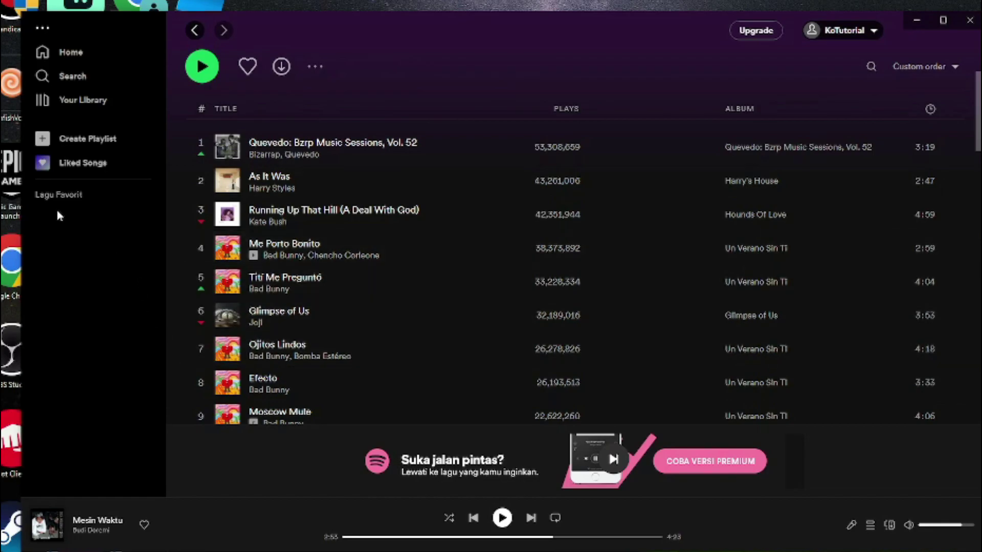
left_click(66, 198)
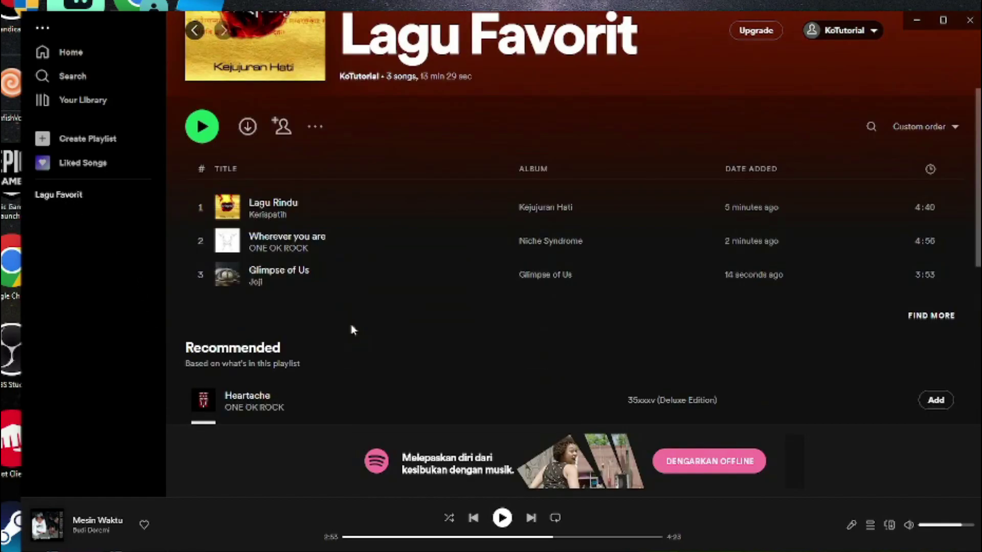
scroll(349, 321, "up", 3)
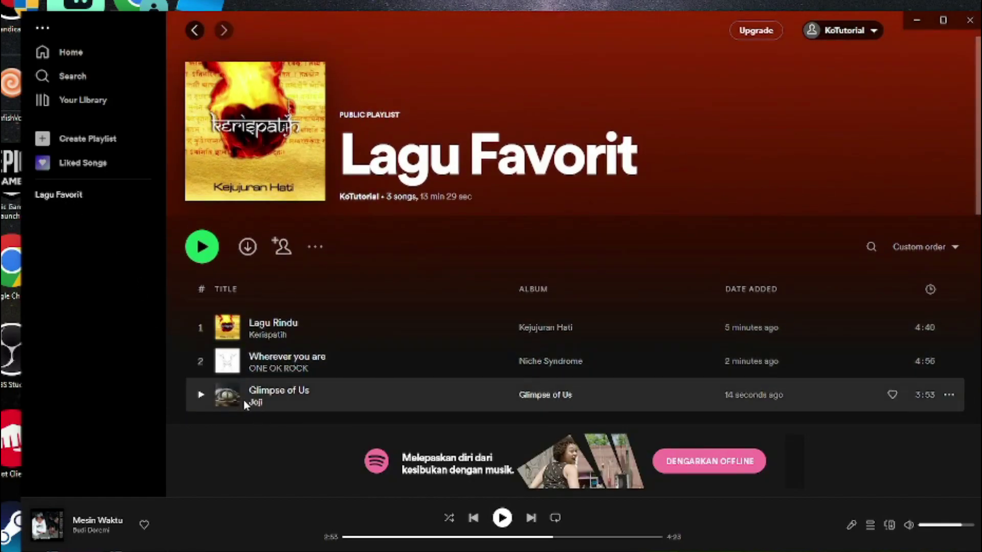
Remove Lagu Rindu by Kerispatih from the Lagu Favorit playlist
scroll(320, 402, "down", 2)
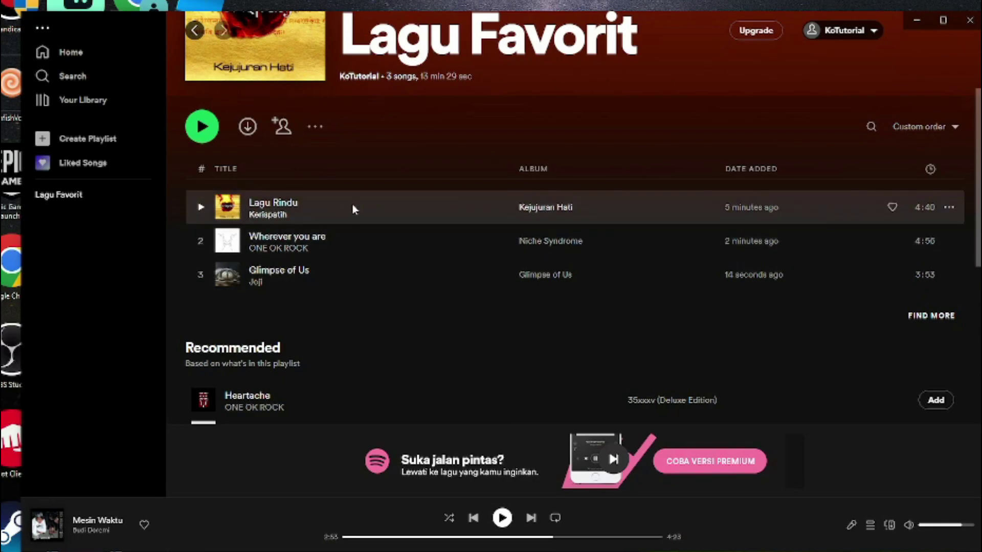
right_click(350, 208)
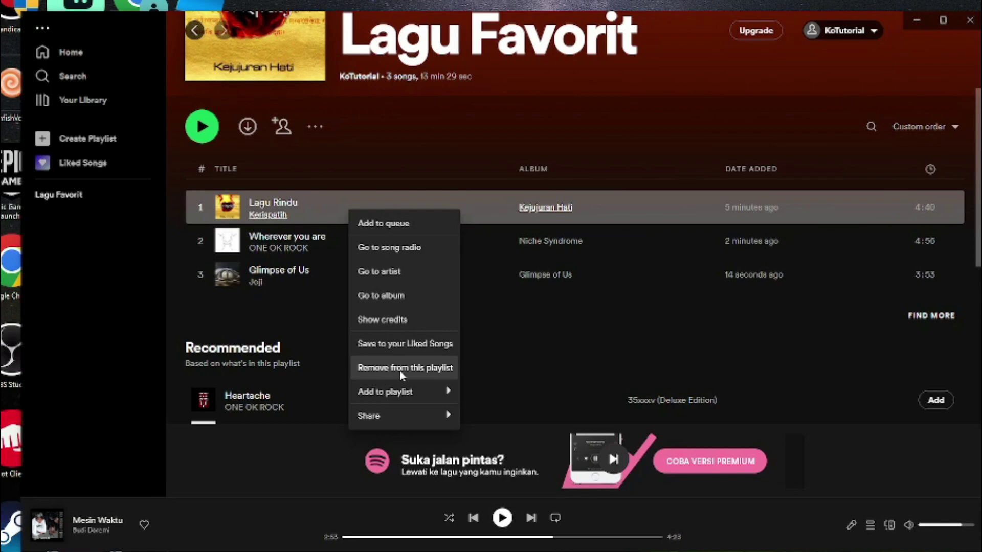
left_click(432, 369)
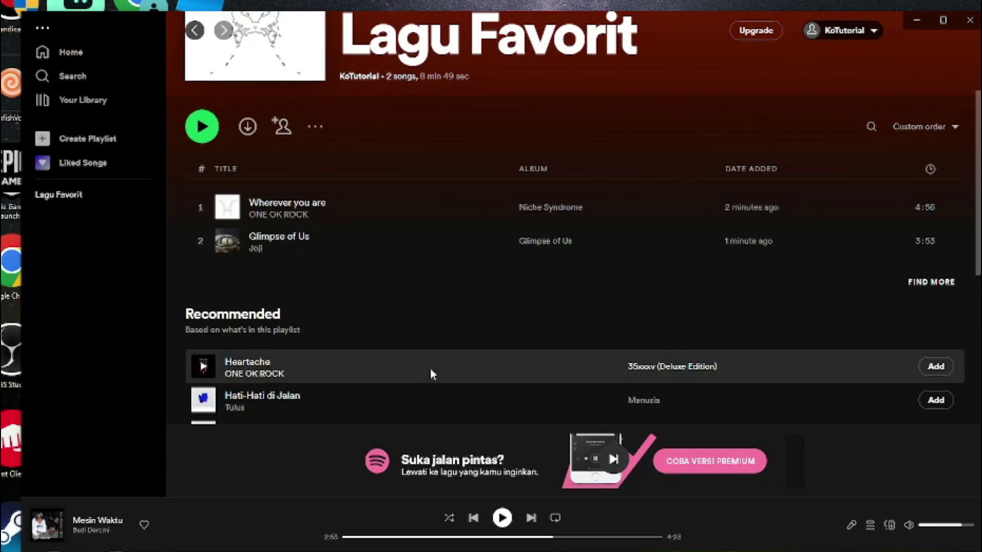